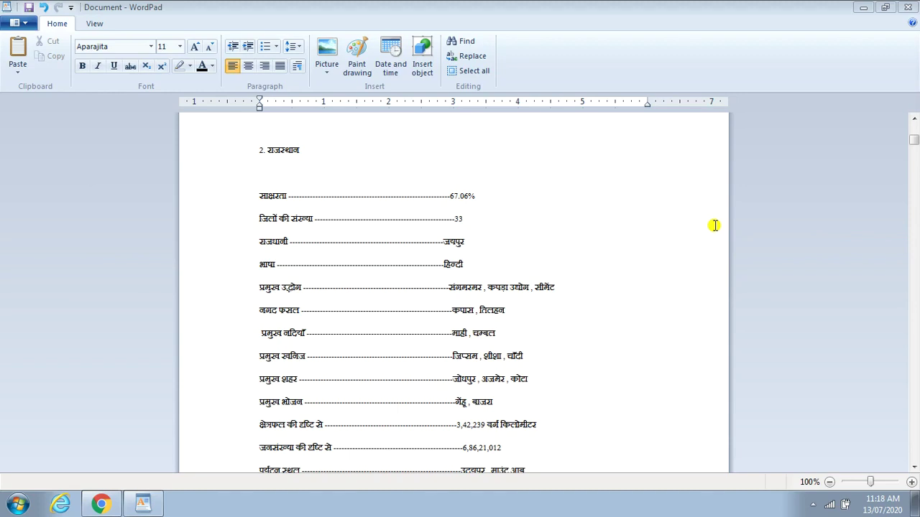
- Highlight the state facts in the WordPad document from "2. राजस्थान" into the "3. महाराष्ट्र" section, and return to Blogger in Chrome
click(623, 207)
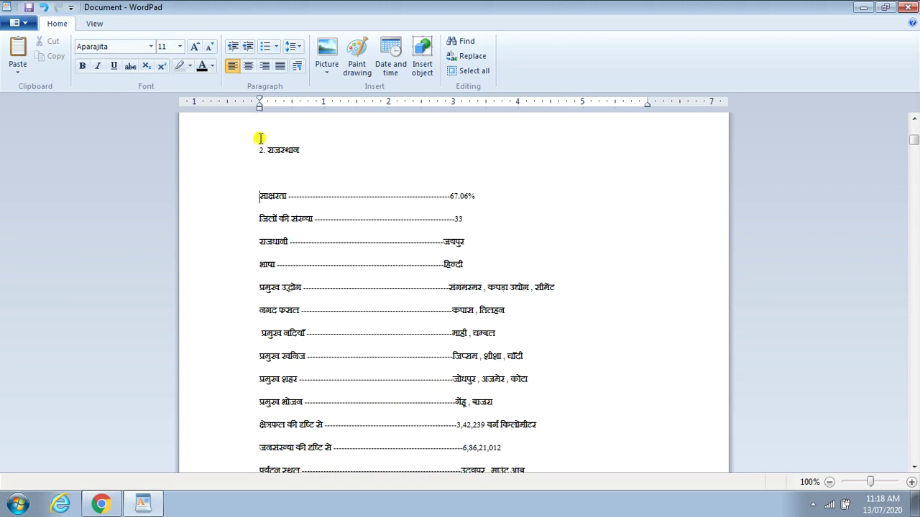
click(99, 502)
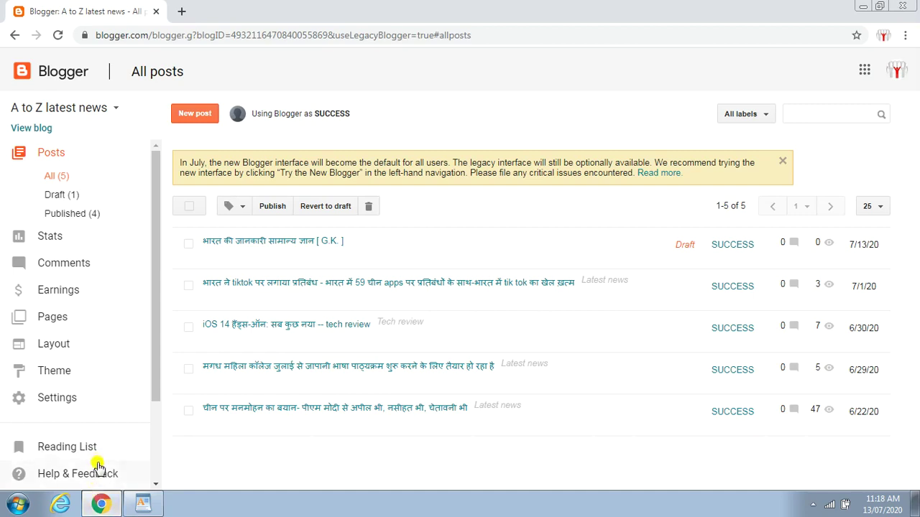
click(99, 503)
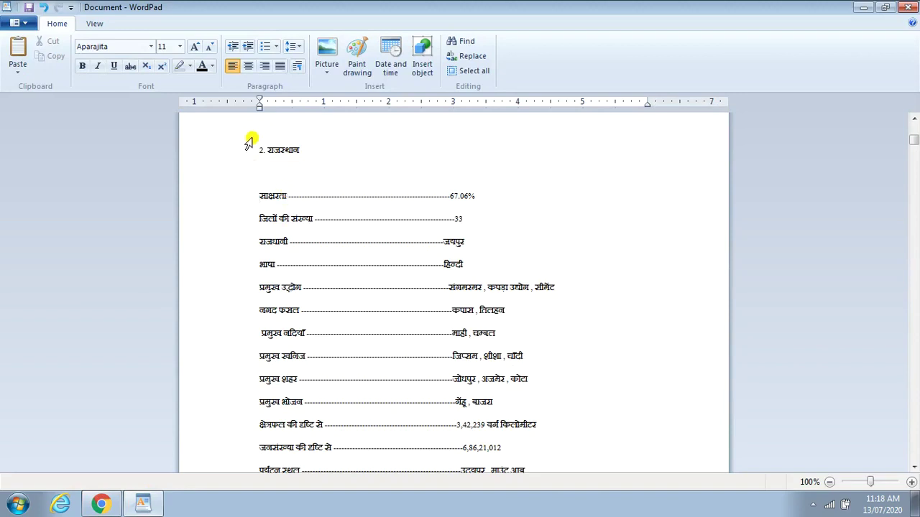
drag(262, 148, 565, 480)
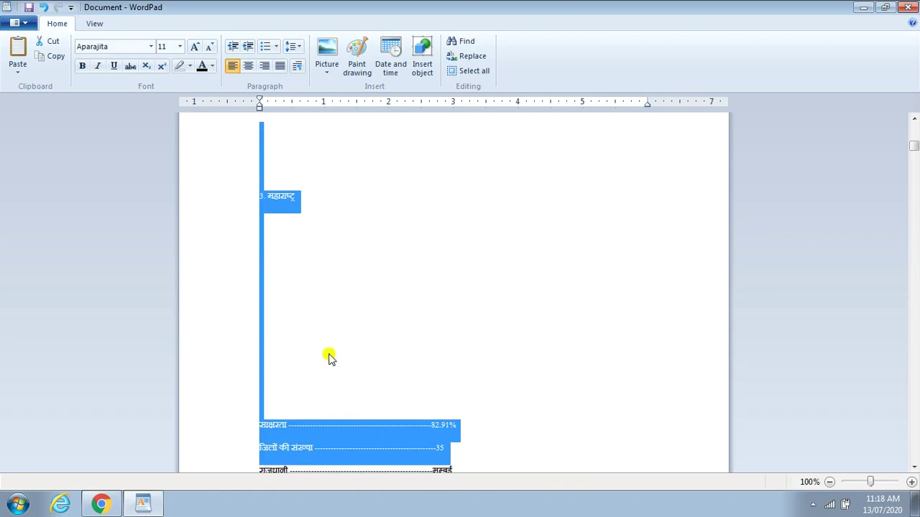
click(103, 507)
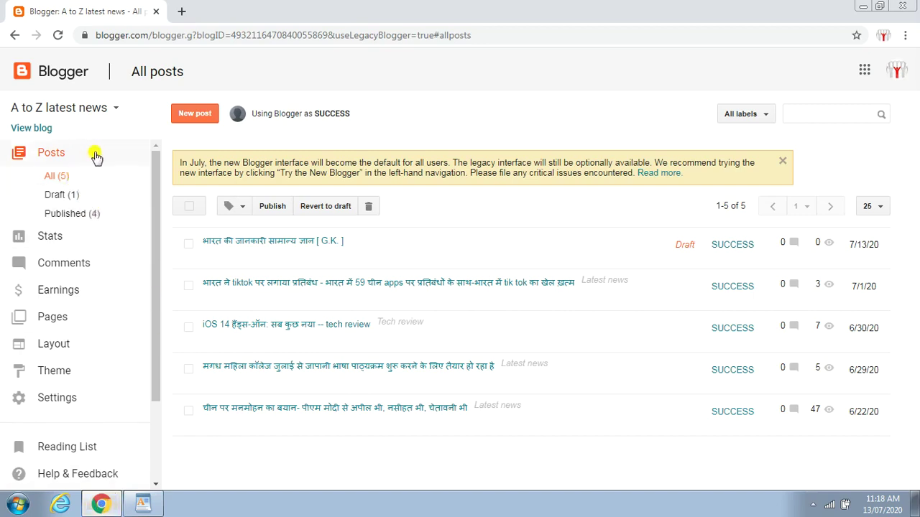
- Create a new blog post and fill its body with the prepared general-knowledge article on the Indian states
click(193, 115)
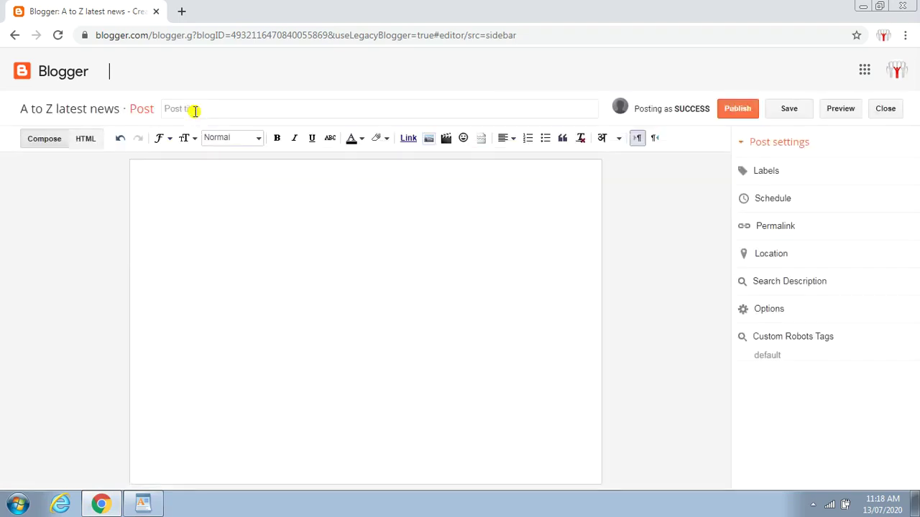
click(232, 176)
key(Return)
key(Return)
key(Return)
key(Return)
key(Return)
key(Return)
key(Return)
key(Return)
key(Return)
key(Return)
key(Return)
key(Return)
key(Return)
key(Return)
key(Return)
key(Return)
key(Return)
key(Return)
key(Return)
key(Return)
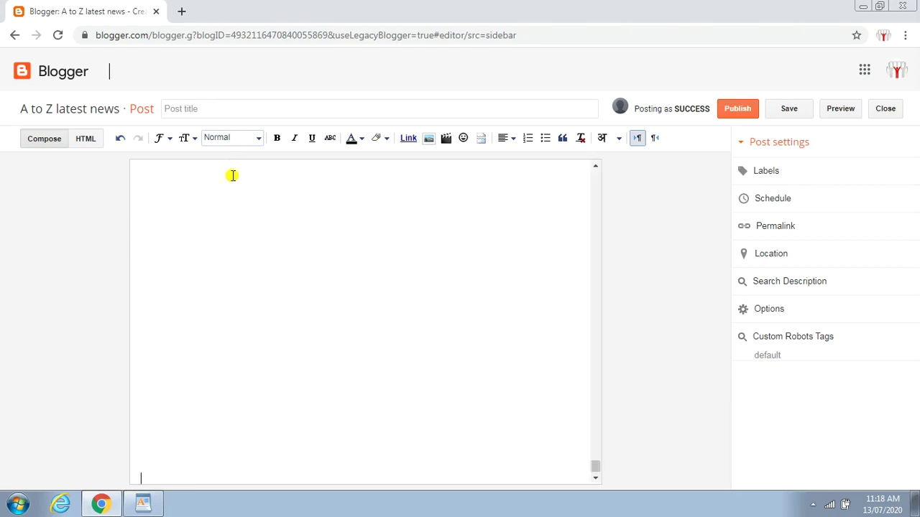
- Copy the article's first heading, "भारत की जानकारी सामान्य ज्ञान [ G.K. ]", into the post title
click(595, 181)
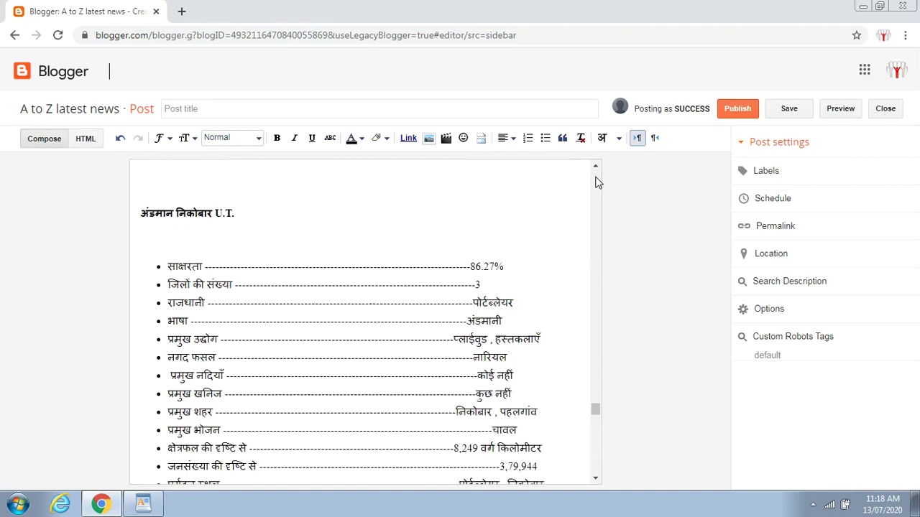
click(595, 173)
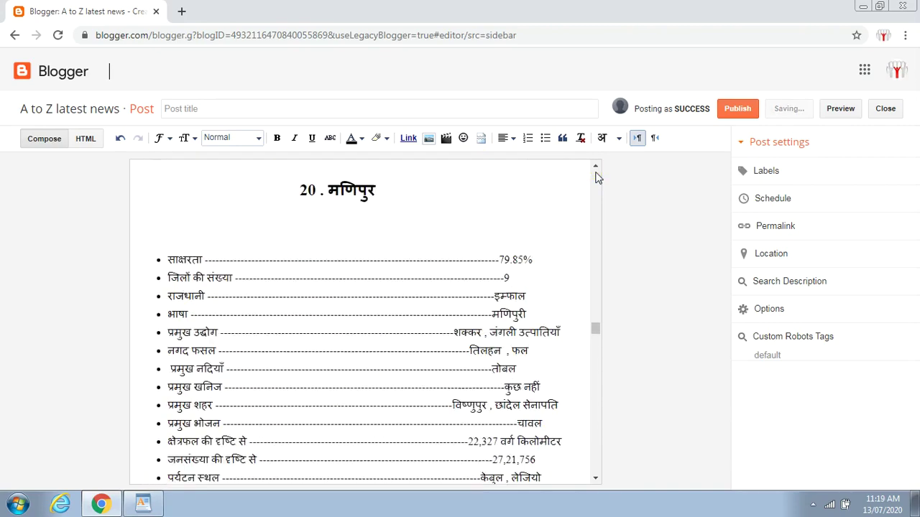
drag(596, 176, 600, 168)
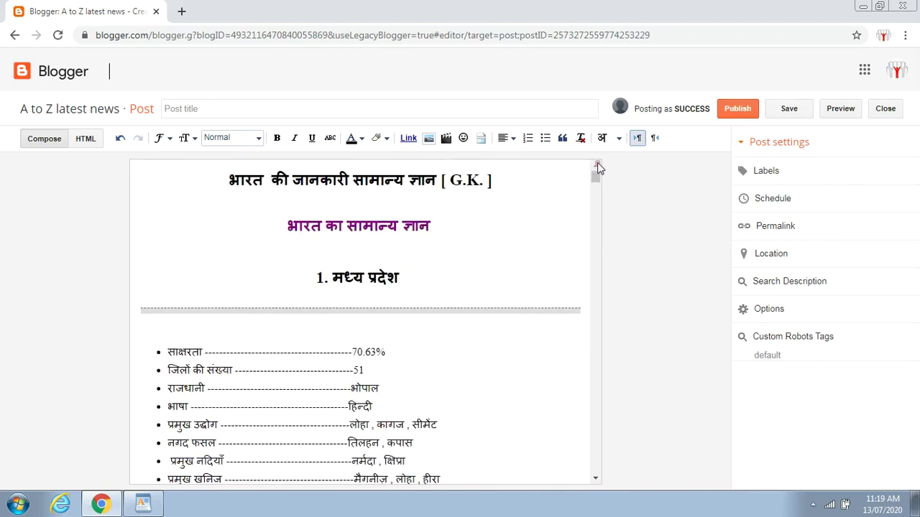
click(230, 108)
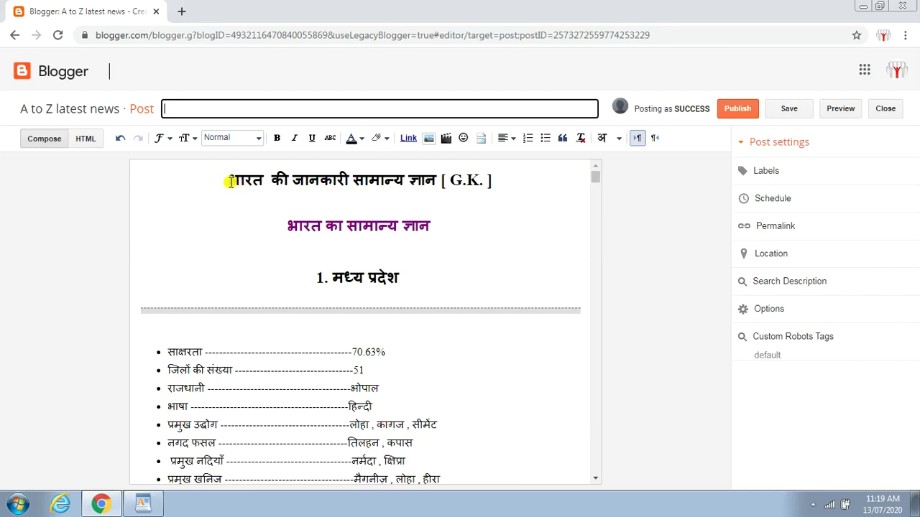
drag(229, 181, 350, 205)
key(ctrl+c)
drag(437, 209, 437, 208)
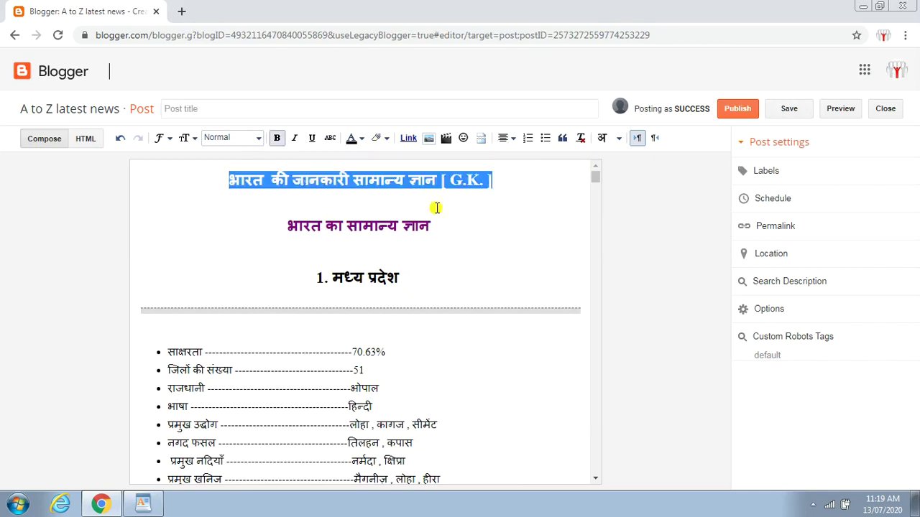
click(348, 109)
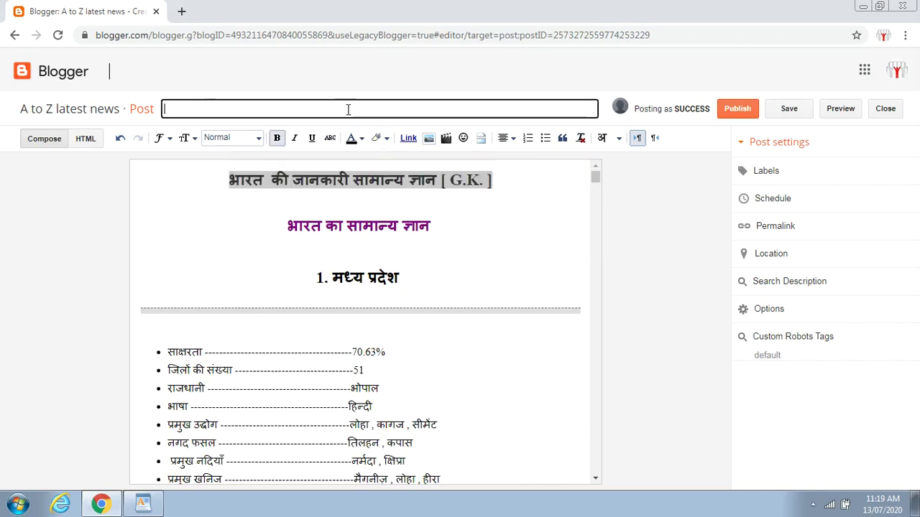
key(ctrl+v)
click(465, 225)
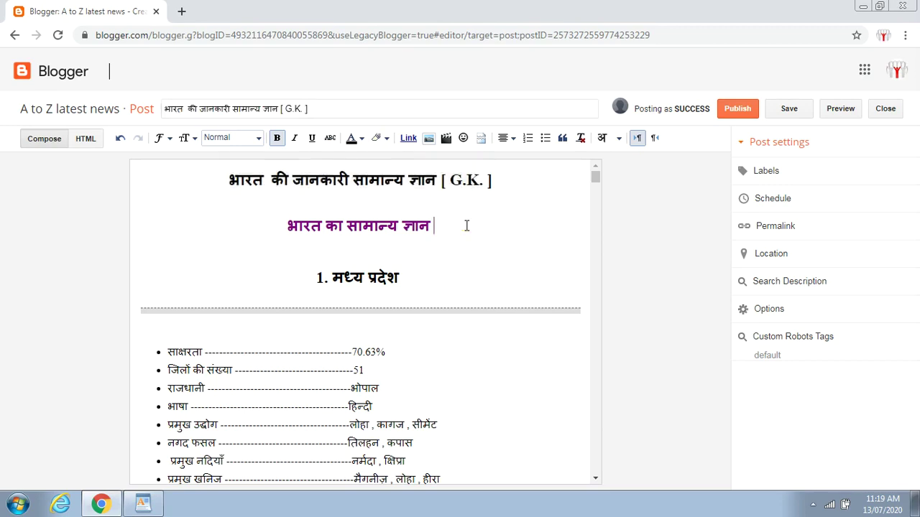
- Review the article in the post body from the first state's section down to its end
click(595, 478)
click(595, 478)
click(595, 478)
click(595, 477)
scroll(595, 480, down, 10)
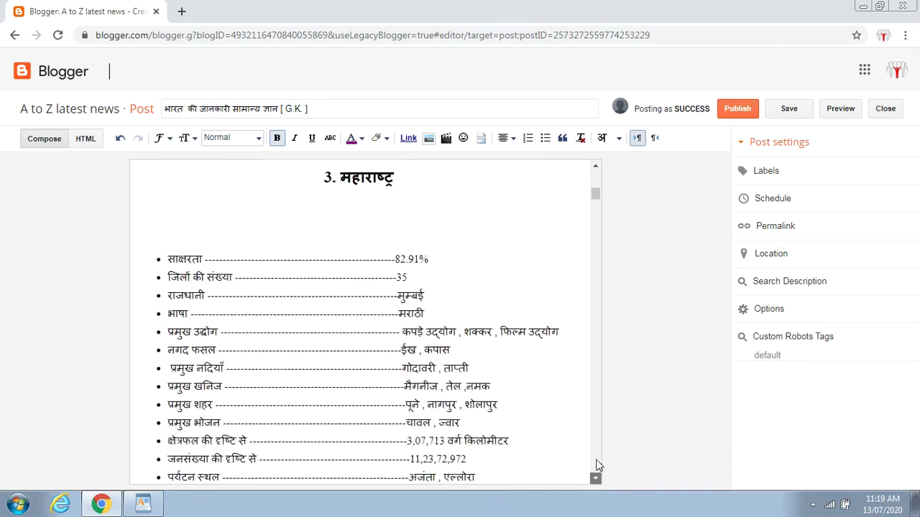
scroll(596, 455, down, 20)
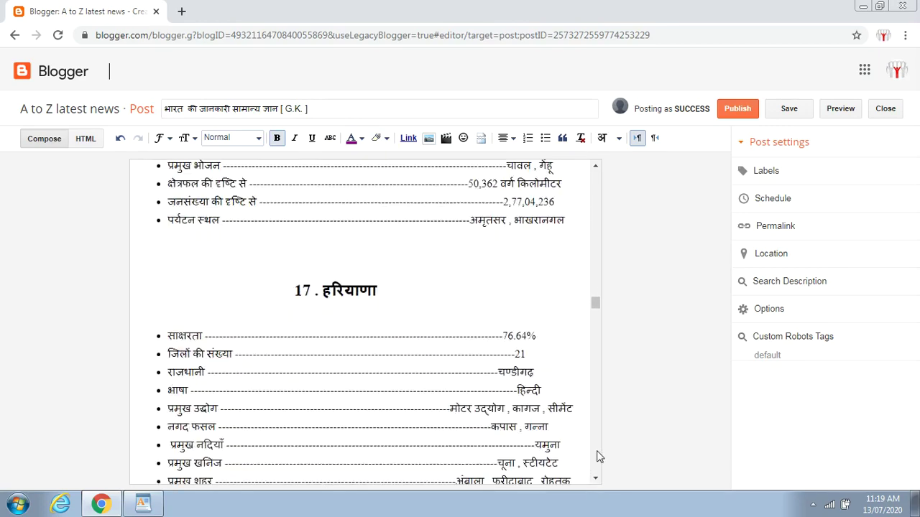
scroll(598, 457, down, 15)
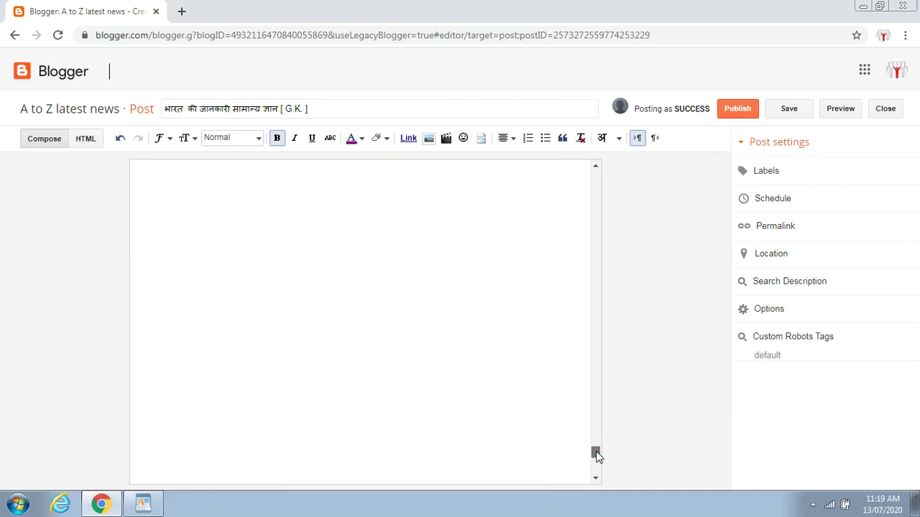
scroll(596, 455, up, 5)
scroll(596, 456, down, 5)
click(597, 450)
scroll(596, 449, up, 3)
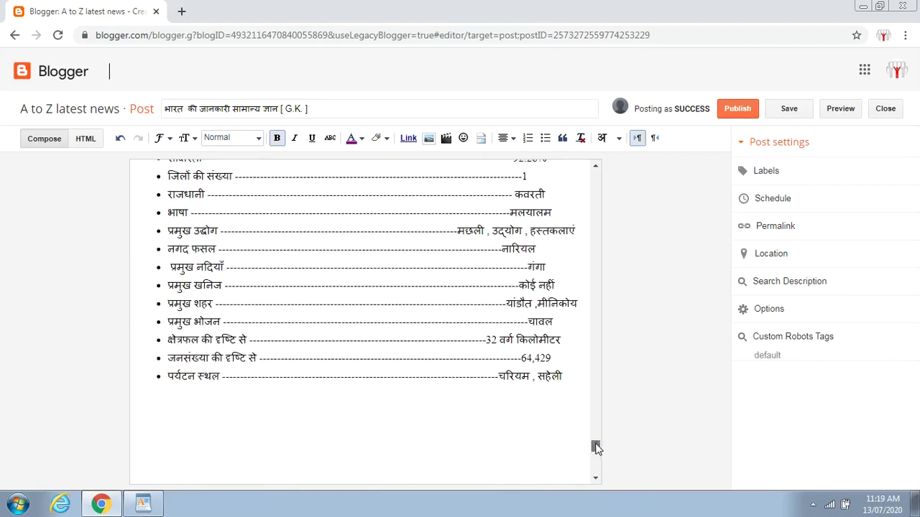
scroll(596, 447, down, 3)
- Place the cursor in the blank area below the article's last list and open the file chooser for uploading an image
click(245, 307)
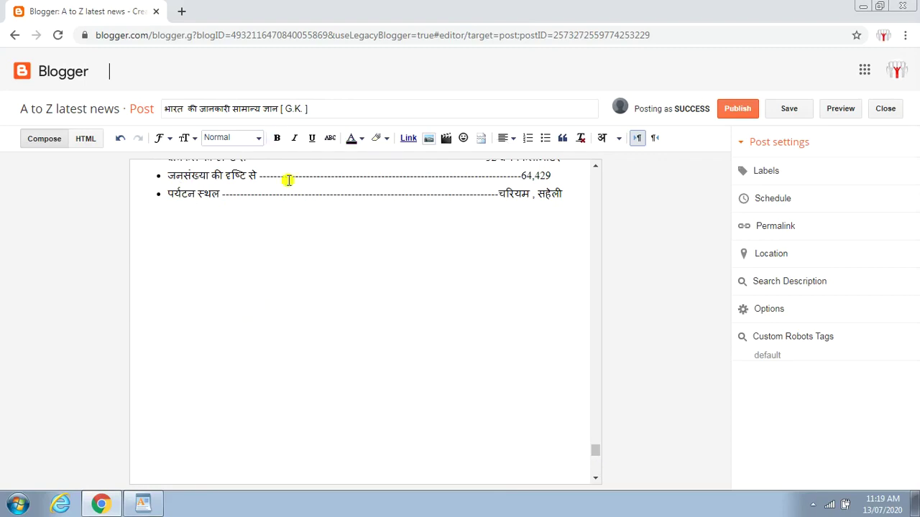
click(428, 139)
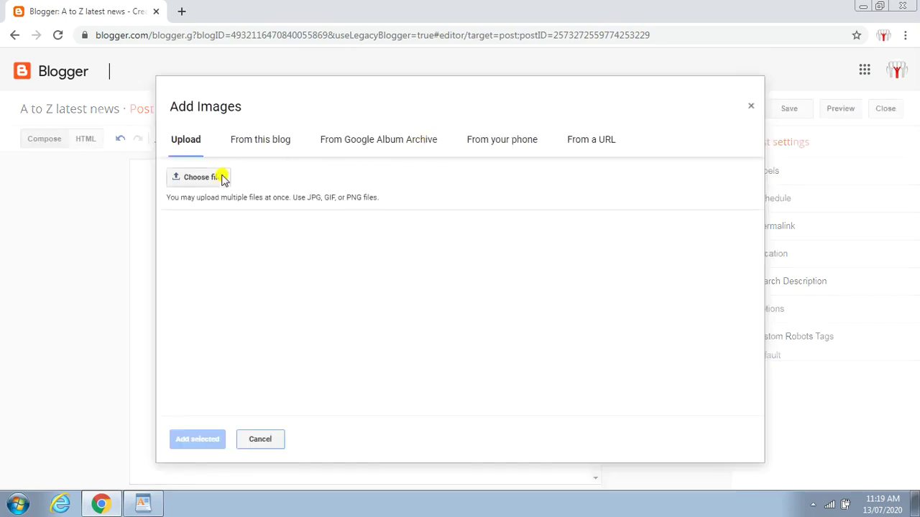
click(214, 178)
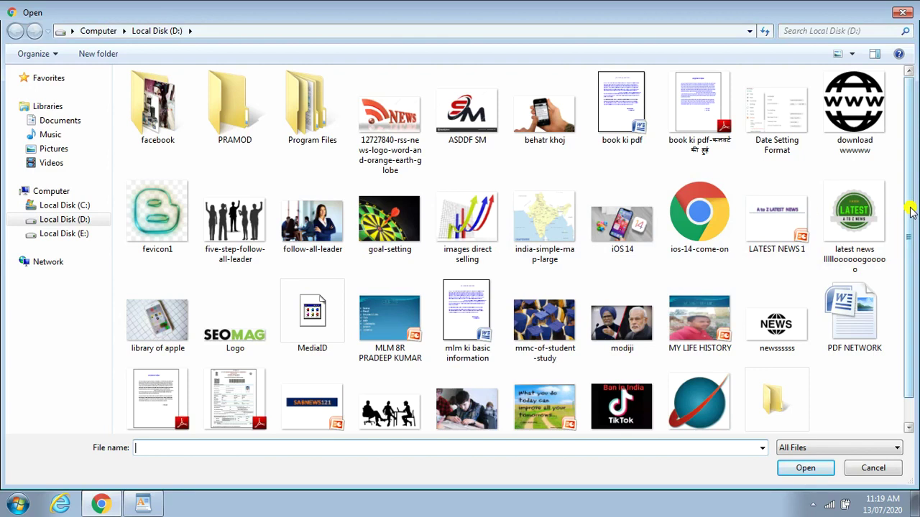
- Look through Local Disk (D:), the Documents library and its Scanned Documents and Downloads folders for an image to upload
drag(911, 209, 913, 246)
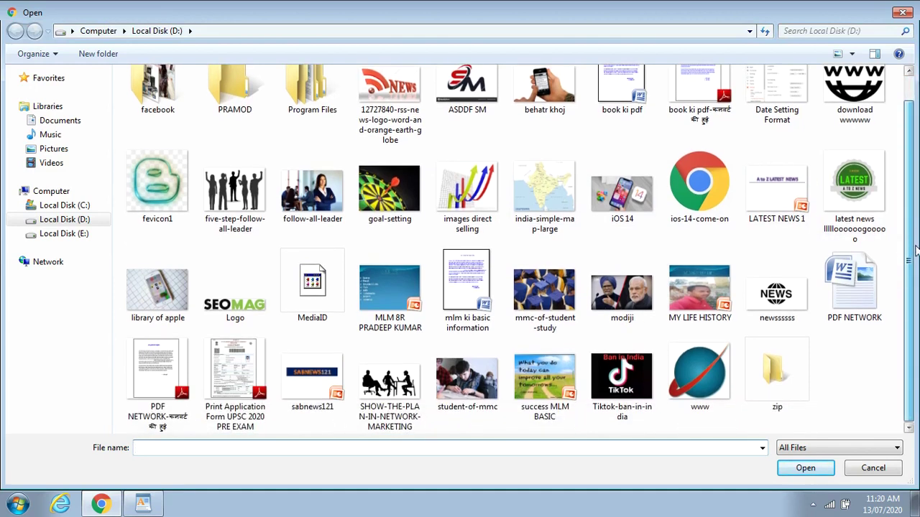
click(912, 277)
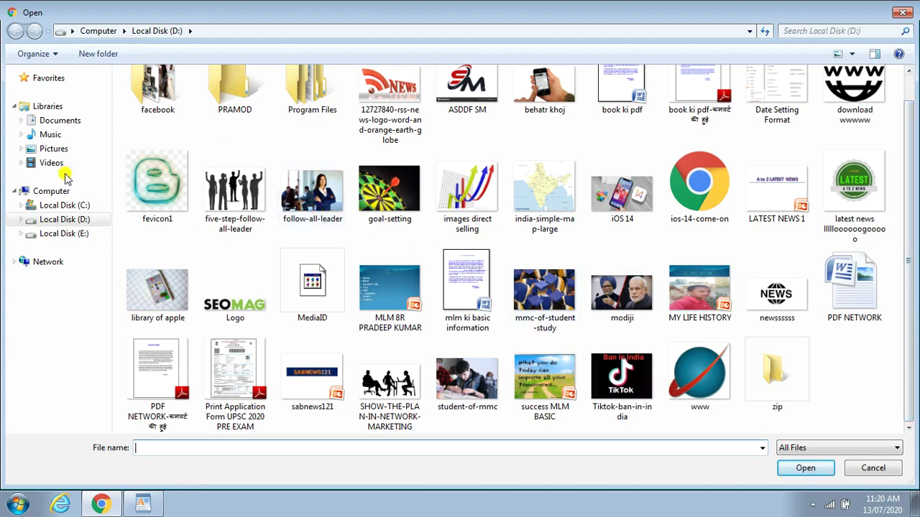
click(68, 197)
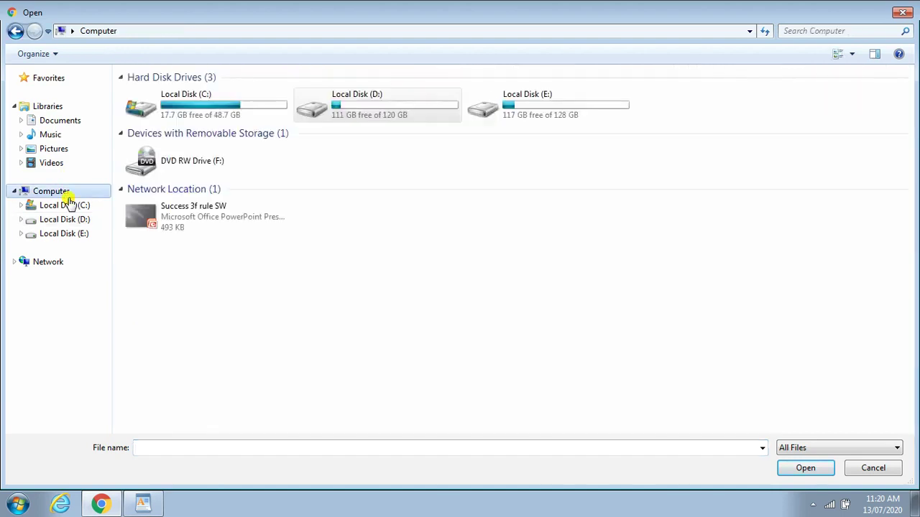
click(56, 123)
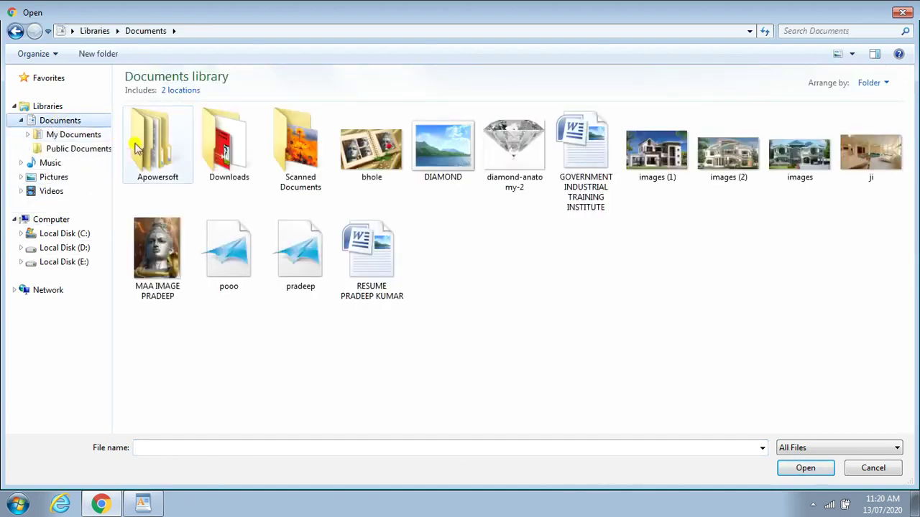
drag(199, 149, 313, 149)
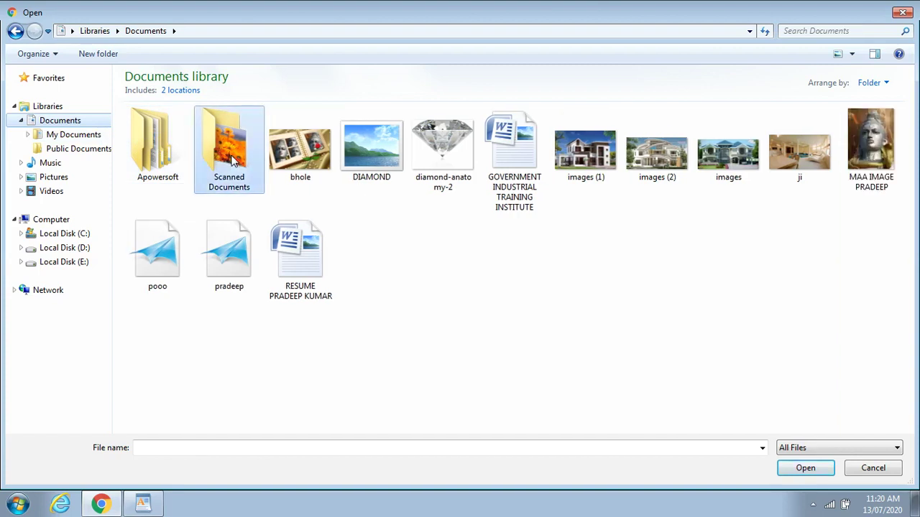
double_click(232, 159)
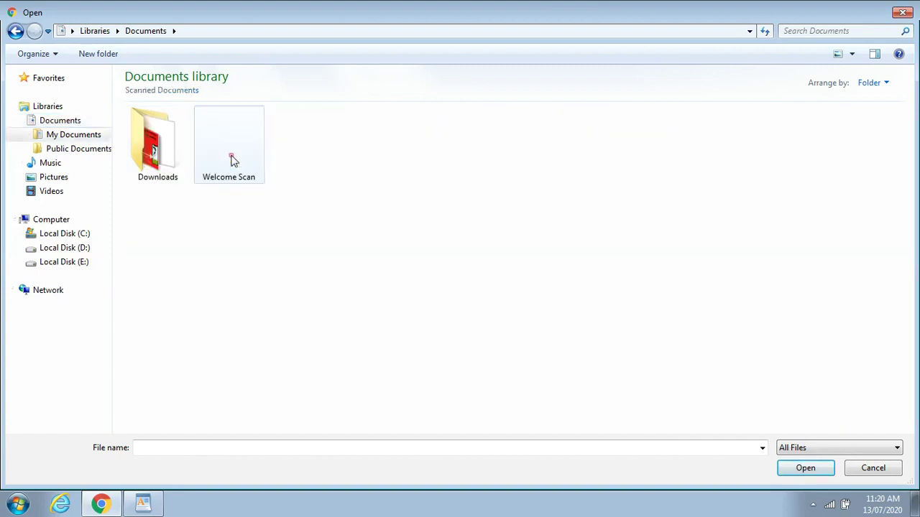
double_click(155, 155)
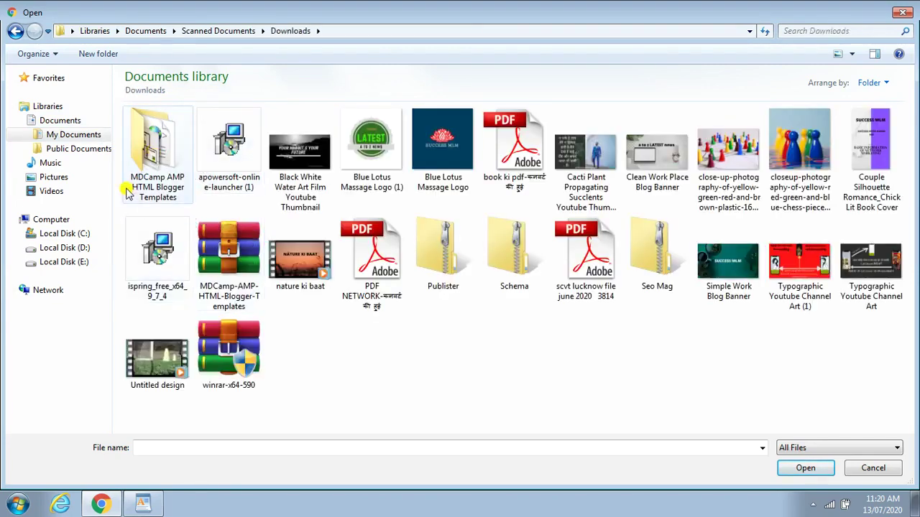
click(15, 31)
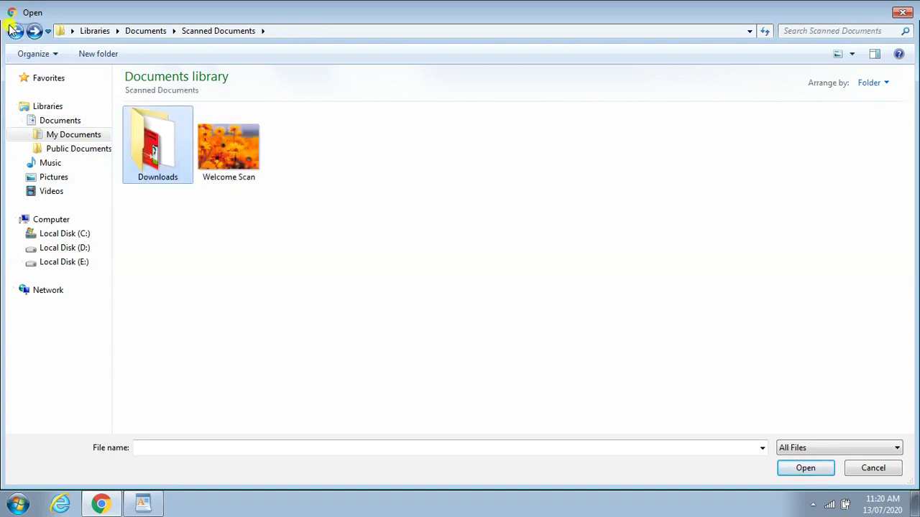
click(13, 31)
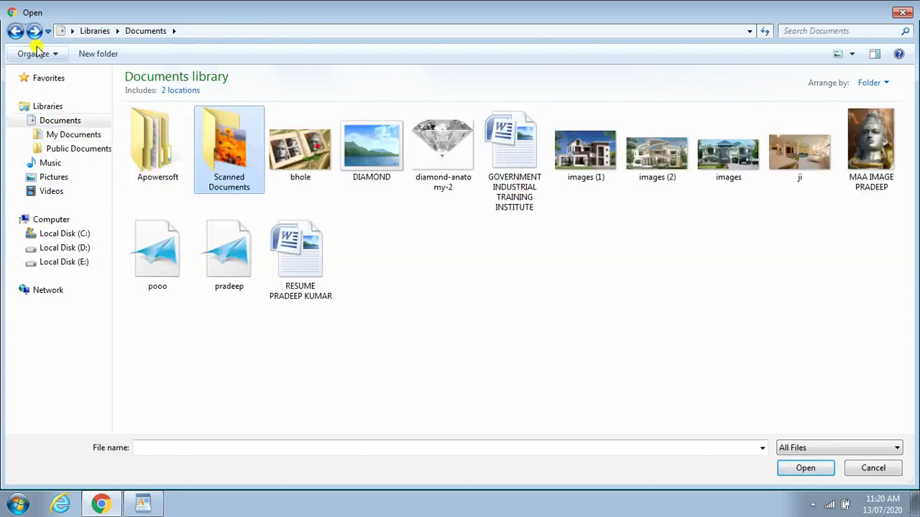
click(14, 31)
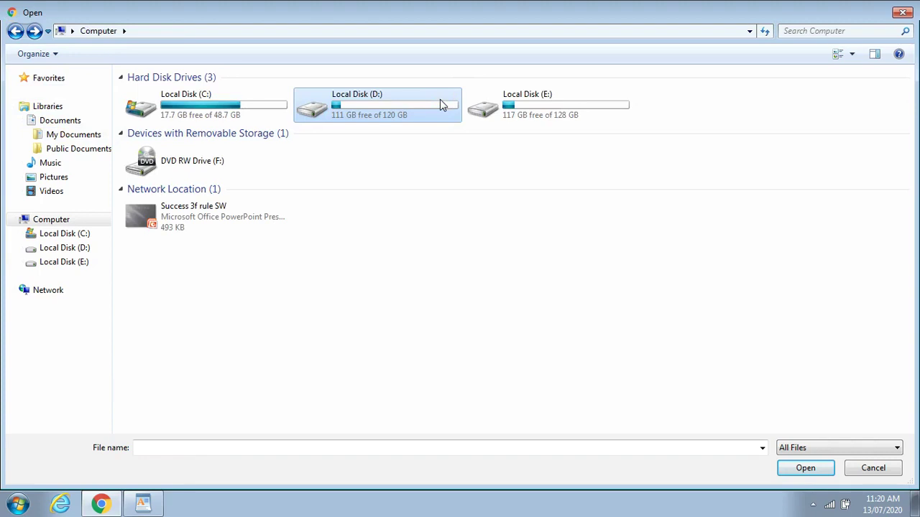
- Upload the image india-simple-map-large from Local Disk (D:) to the Add Images dialog
double_click(441, 104)
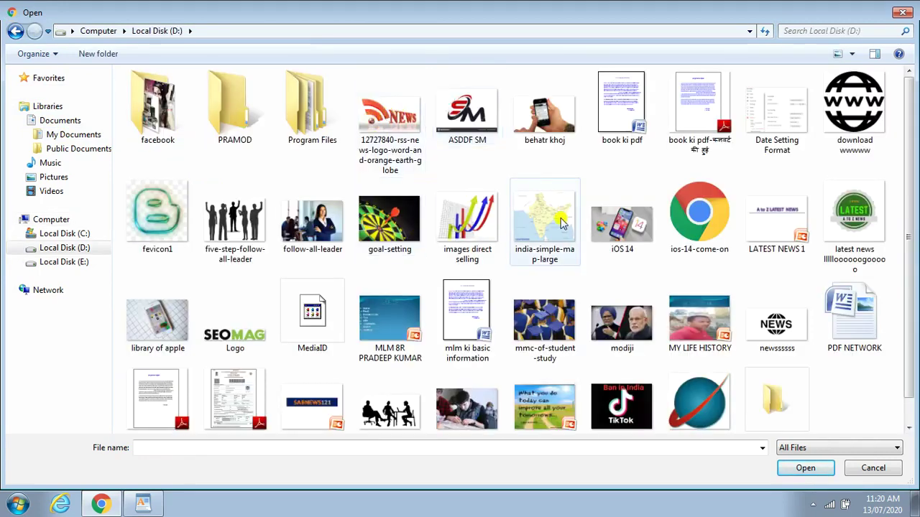
click(563, 224)
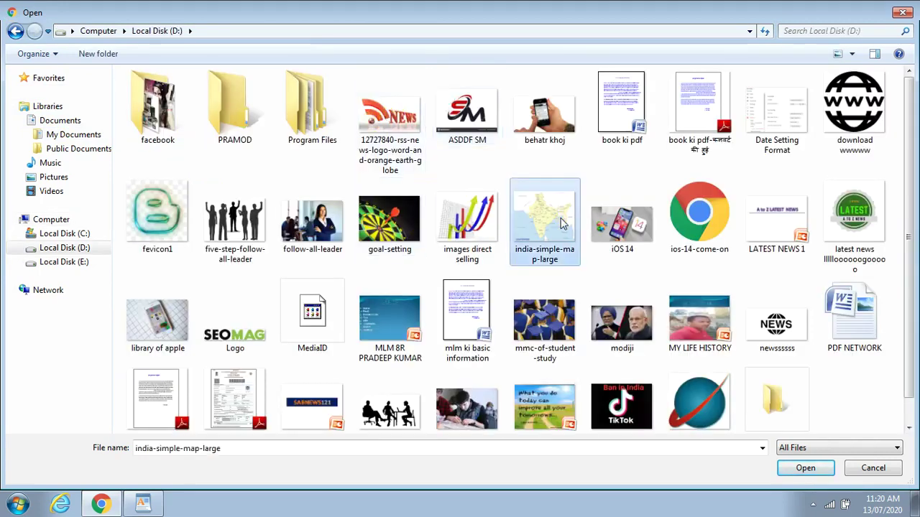
click(810, 474)
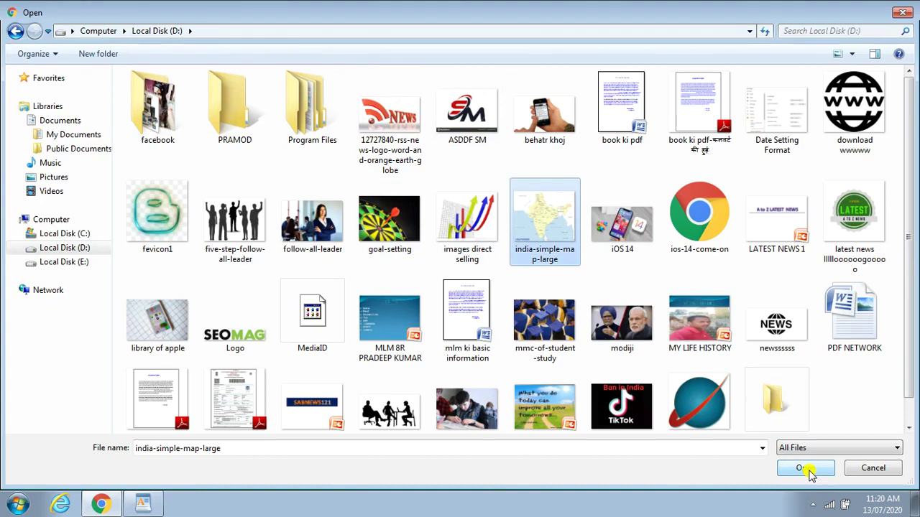
click(805, 470)
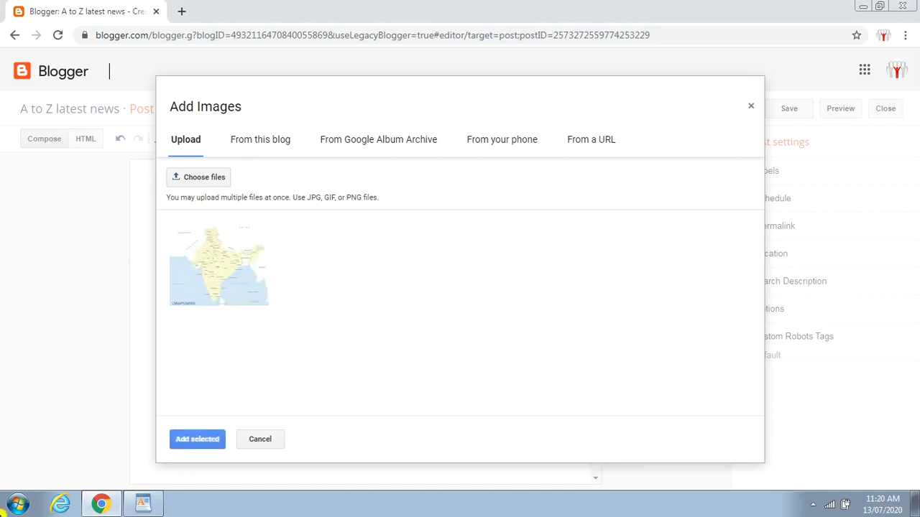
- Insert the uploaded India map below the article's last list and set its size to Large
click(195, 438)
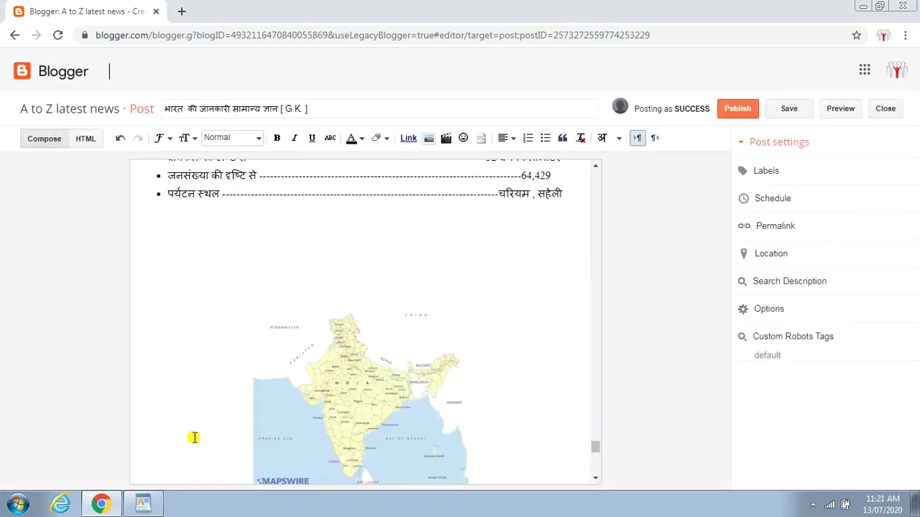
click(313, 424)
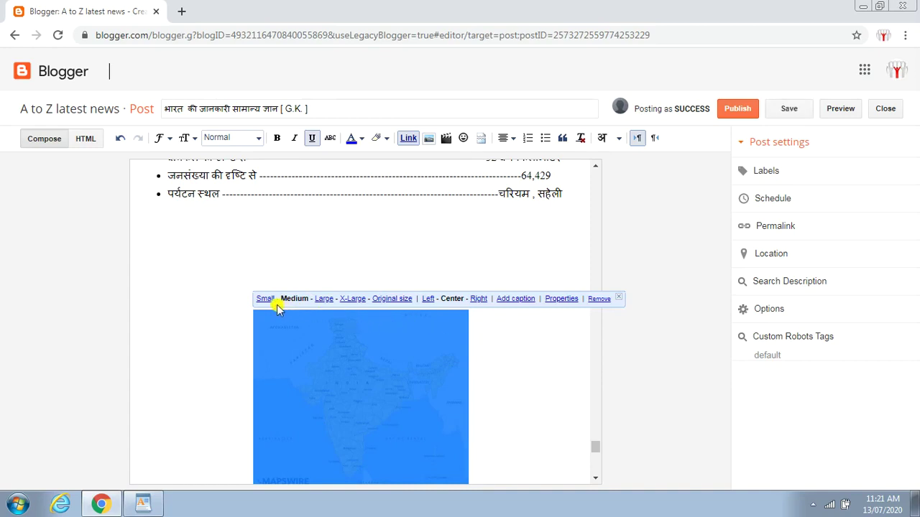
click(325, 300)
click(264, 299)
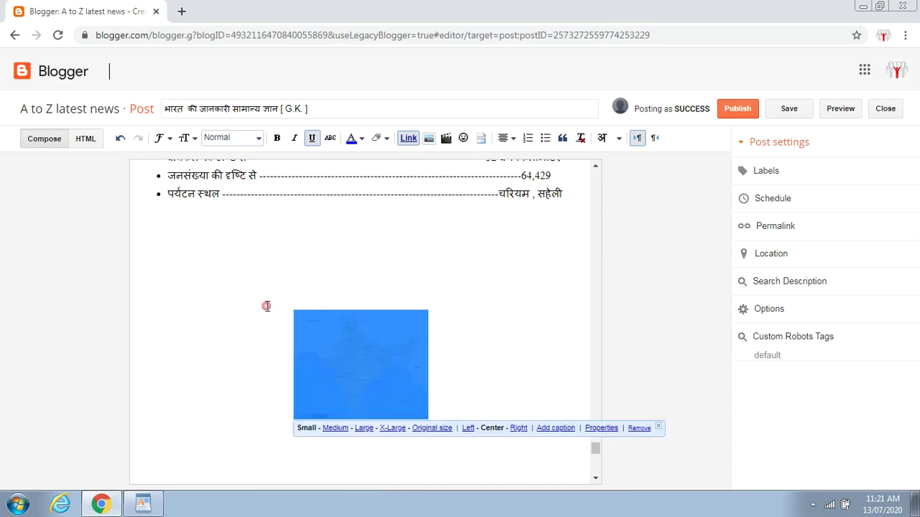
click(364, 429)
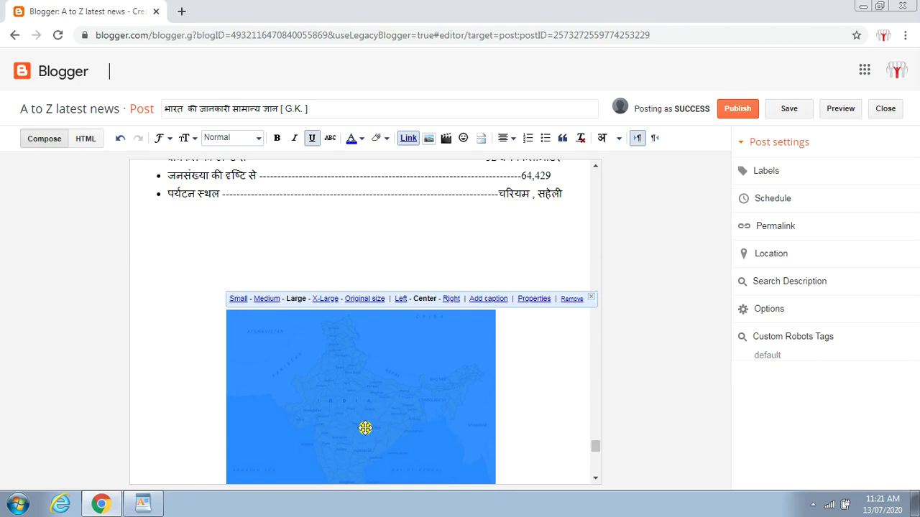
- Set both the title text and alt text of the map image to "भारत की जानकारी सामान्य ज्ञान [ G.K. ]"
click(525, 300)
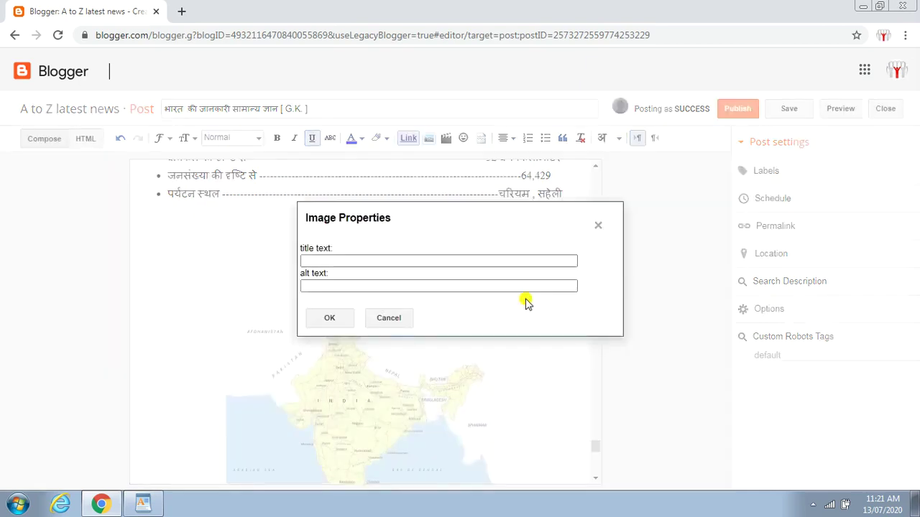
click(402, 262)
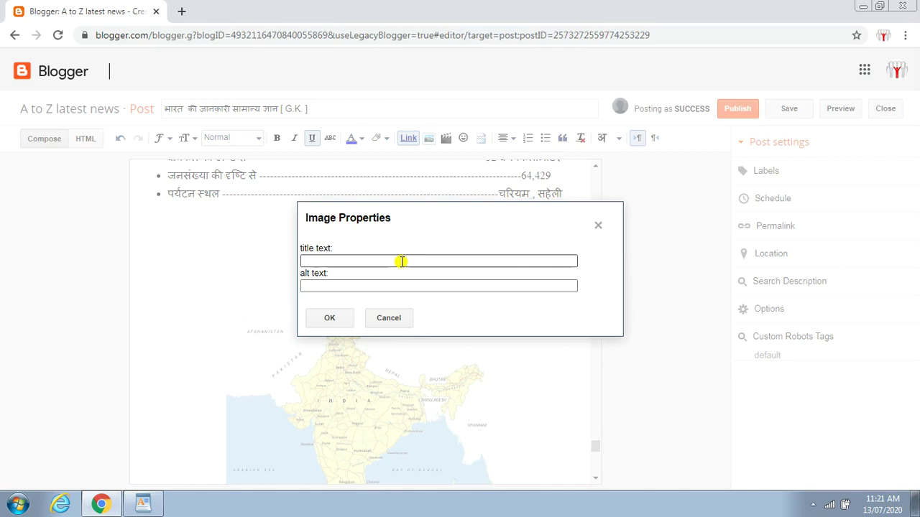
click(401, 262)
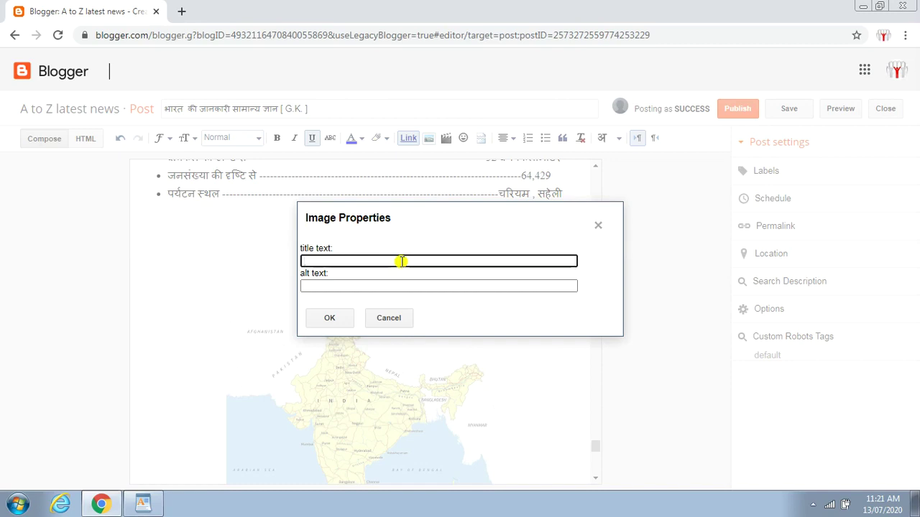
text(भारत  की जानकारी सामान्य ज्ञान [ G.K. ])
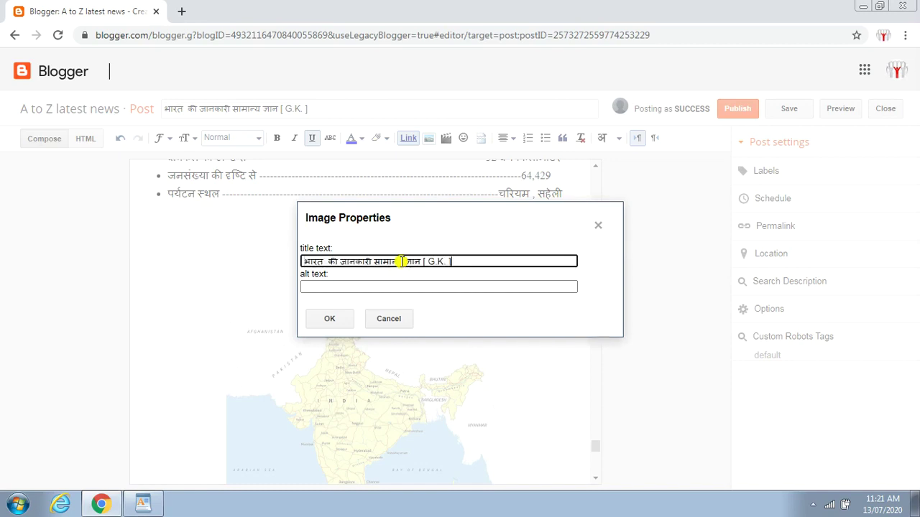
click(402, 286)
text(भारत  की जानकारी सामान्य ज्ञान [ G.K. ])
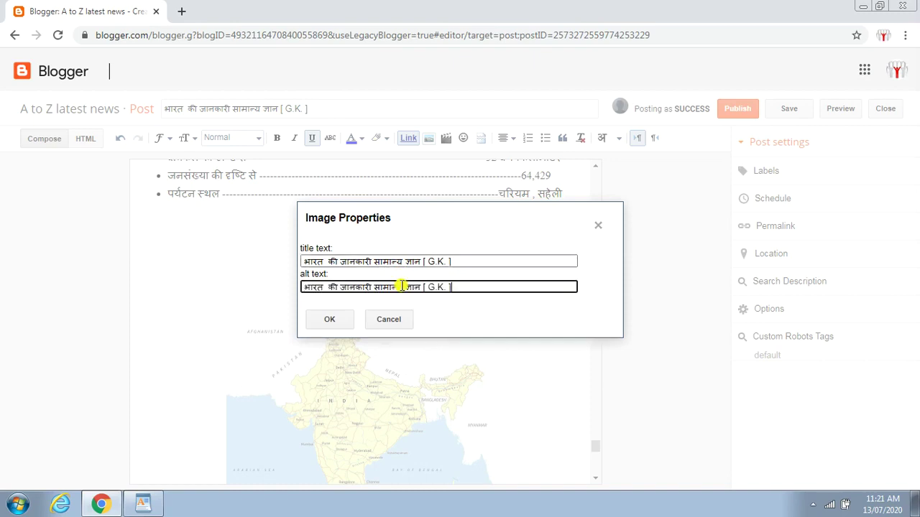
click(343, 319)
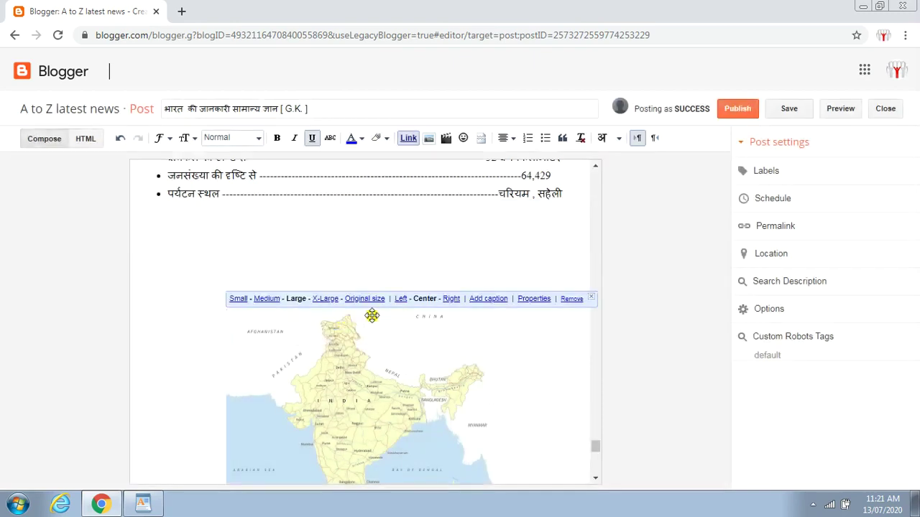
- Add the caption "भारत की जानकारी सामान्य ज्ञान [ G.K. ]" to the map image, replacing the placeholder text
click(491, 299)
mouse_move(599, 450)
mouse_down()
mouse_move(597, 460)
mouse_move(598, 451)
mouse_up()
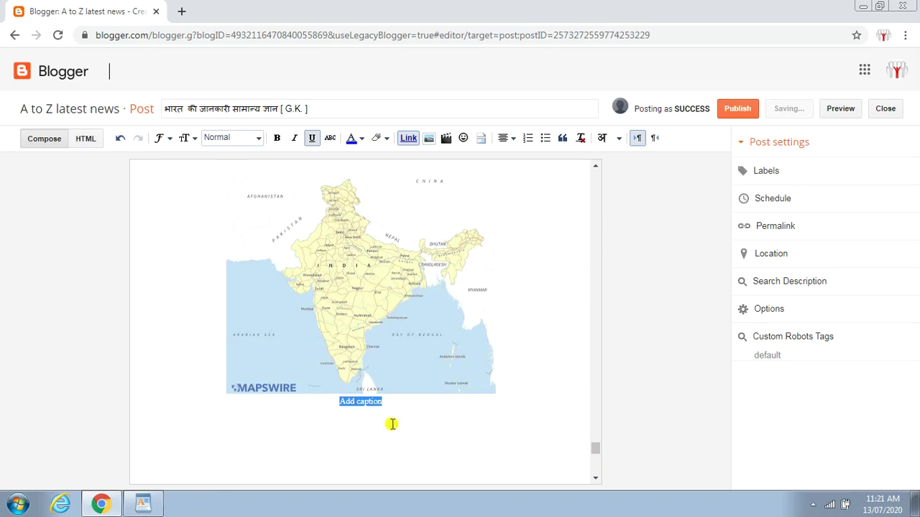
click(386, 406)
key(BackSpace)
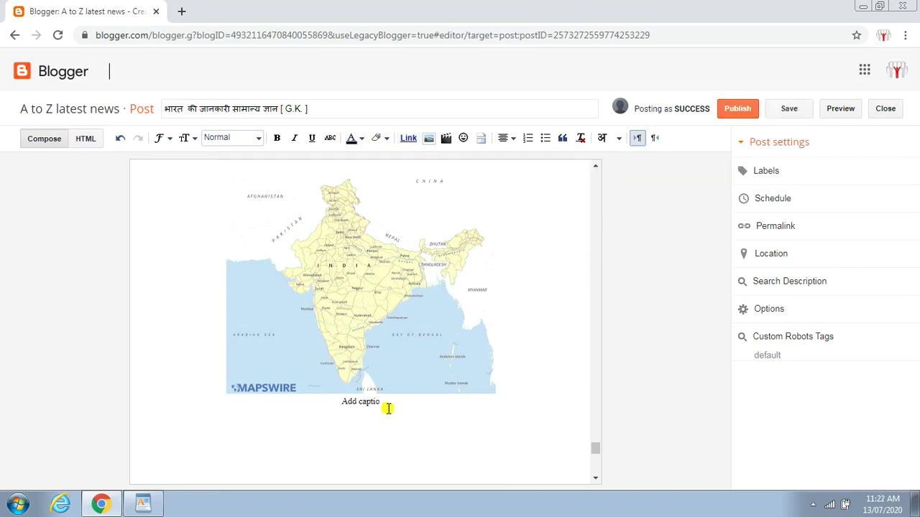
key(BackSpace)
key(BackSpace)
key(BackSpace)
key(BackSpace)
key(BackSpace)
key(BackSpace)
key(BackSpace)
key(BackSpace)
key(BackSpace)
key(BackSpace)
text(भारत  की जानकारी सामान्य ज्ञान [ G.K. ])
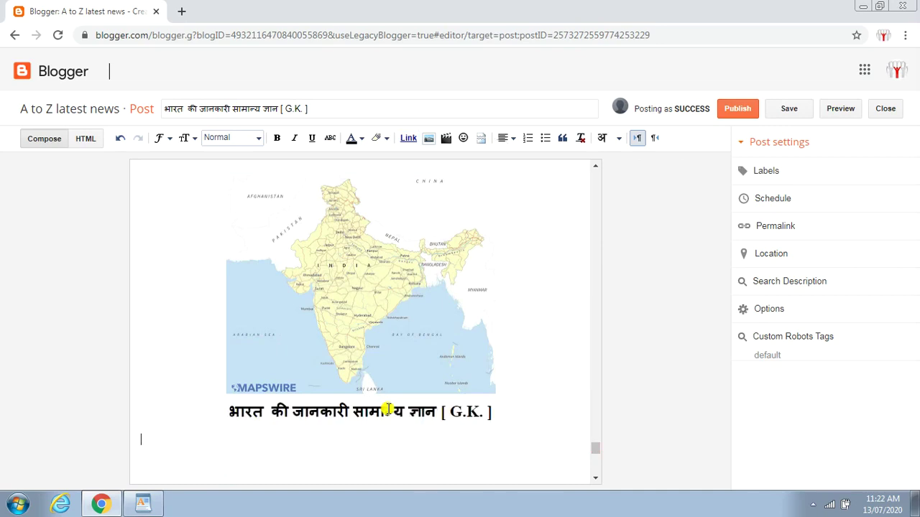
- Start a web address link on the map's caption text and open Blogger from Google's apps in a new browser tab
key(ctrl+a)
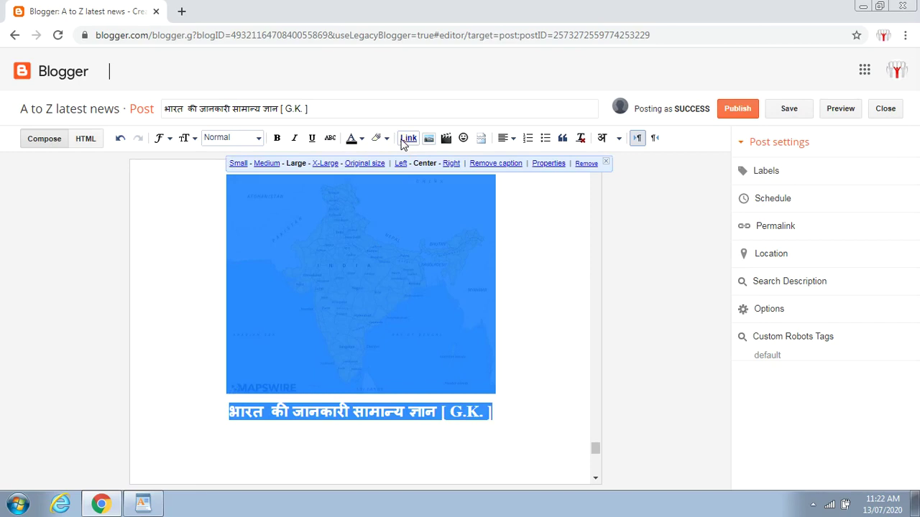
click(404, 139)
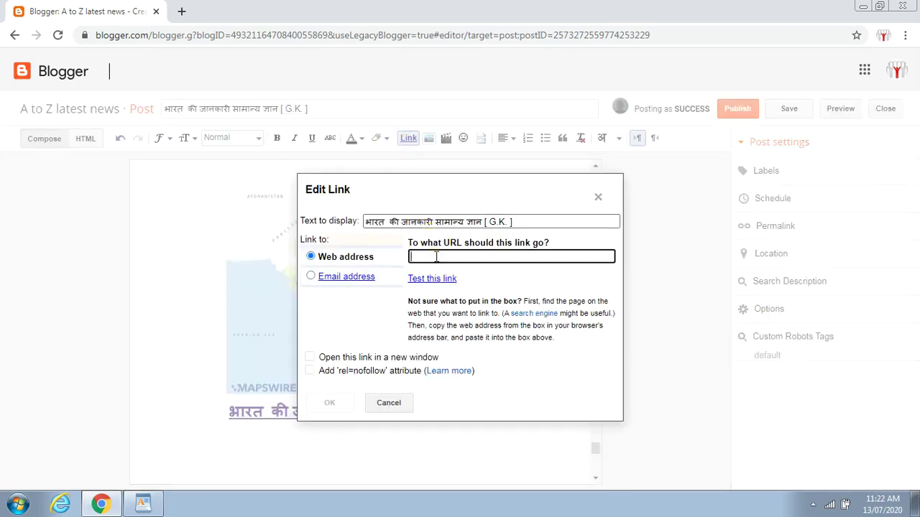
click(181, 10)
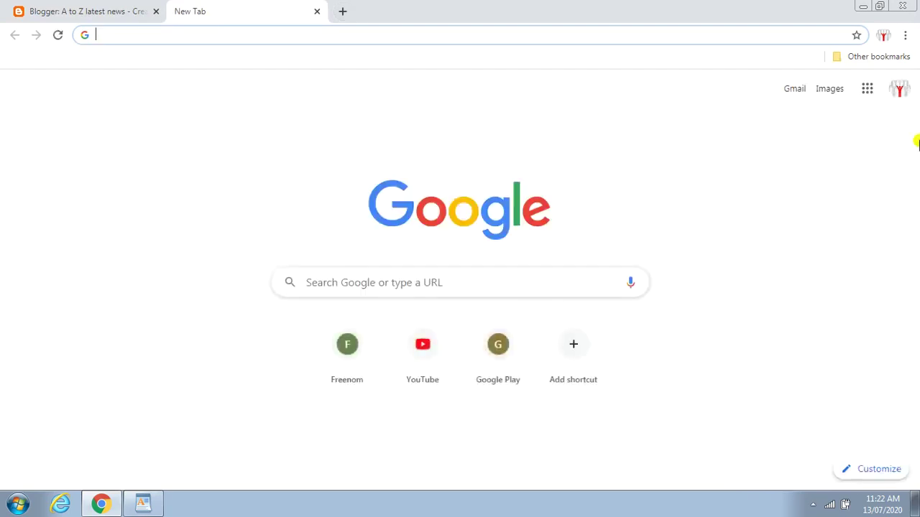
click(869, 94)
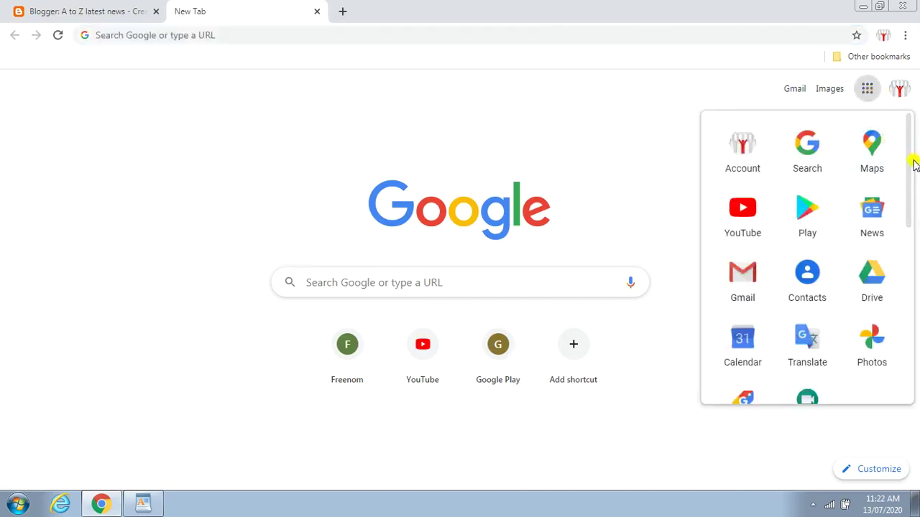
drag(911, 161, 918, 232)
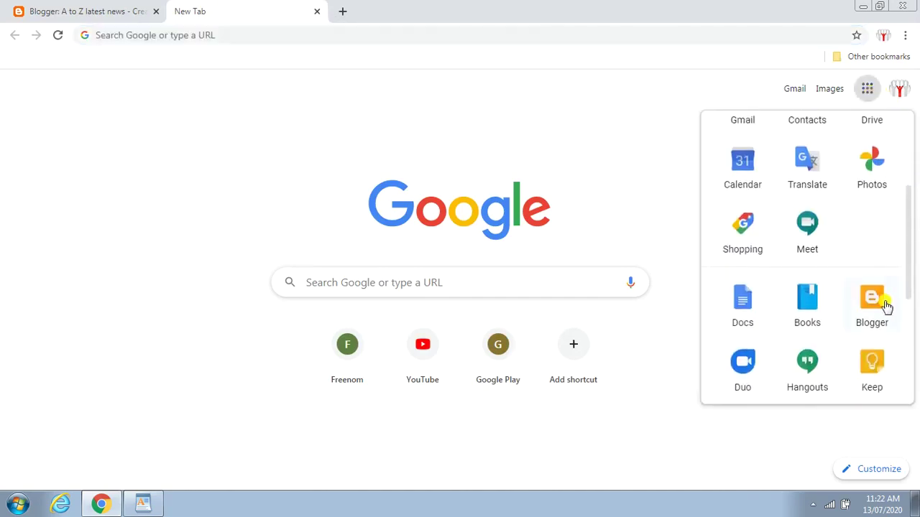
click(884, 305)
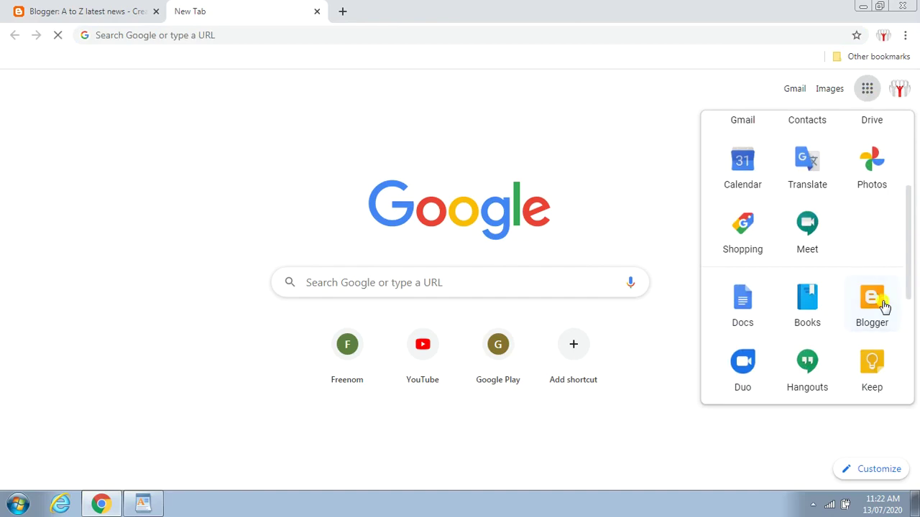